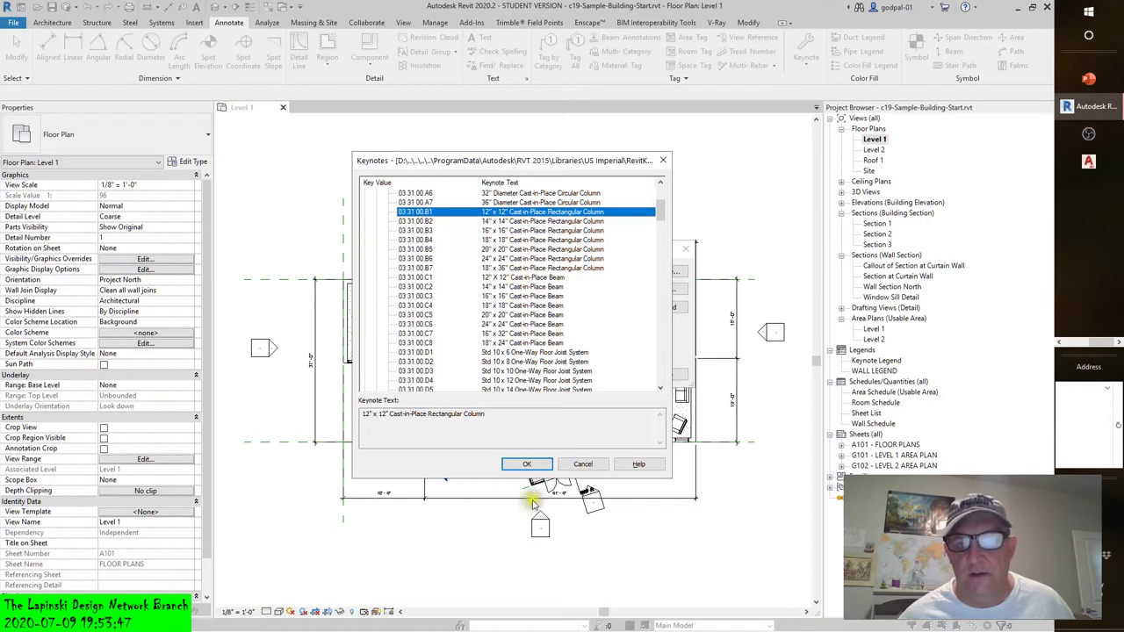
# Close the Keynotes list, returning to Keynoting Settings with the RevitKeynotes_Imperial_2004.txt path.
pyautogui.click(577, 463)
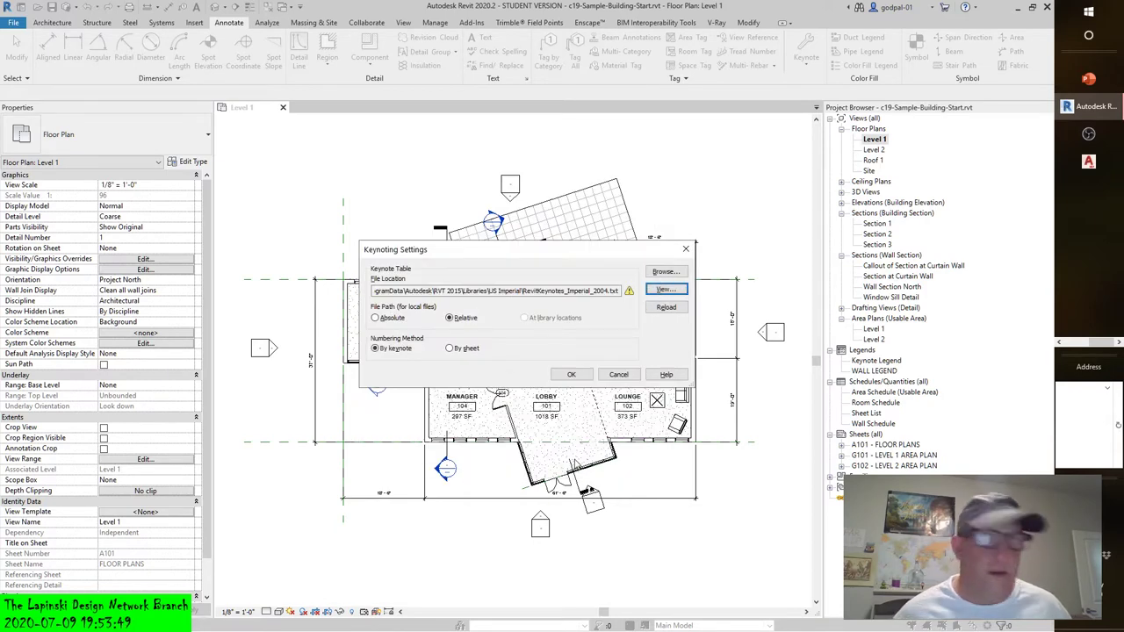
# Cancel Keynoting Settings to return to the Level 1 floor plan.
pyautogui.click(615, 375)
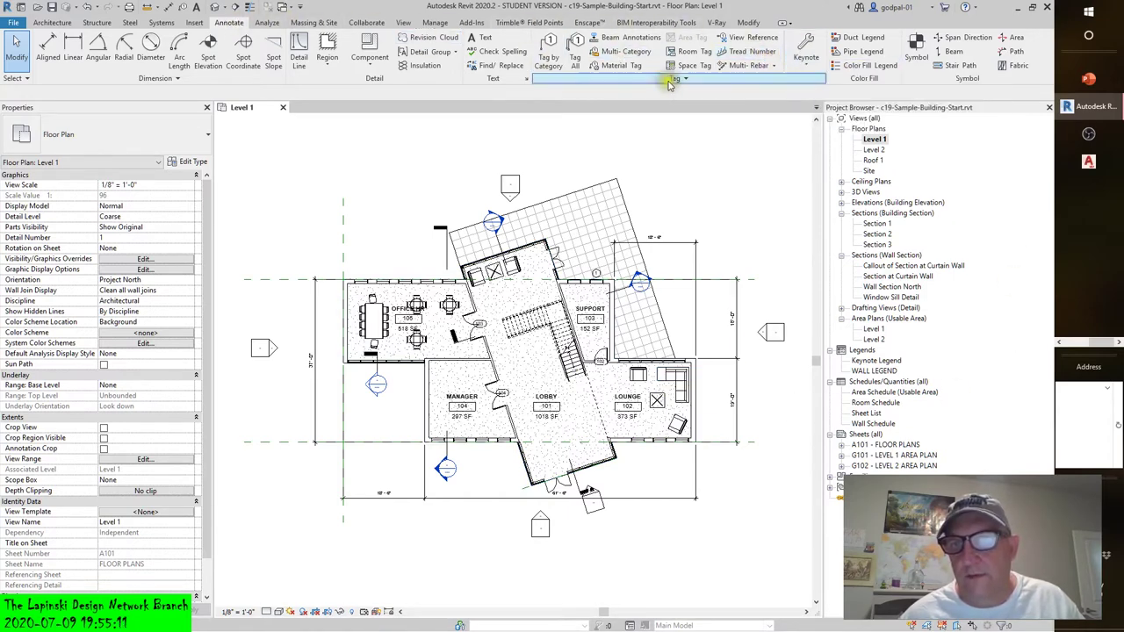
# Reopen Keynoting Settings from the Annotate Keynote dropdown, declining the unsaved-project reminder.
pyautogui.click(800, 65)
pyautogui.click(818, 155)
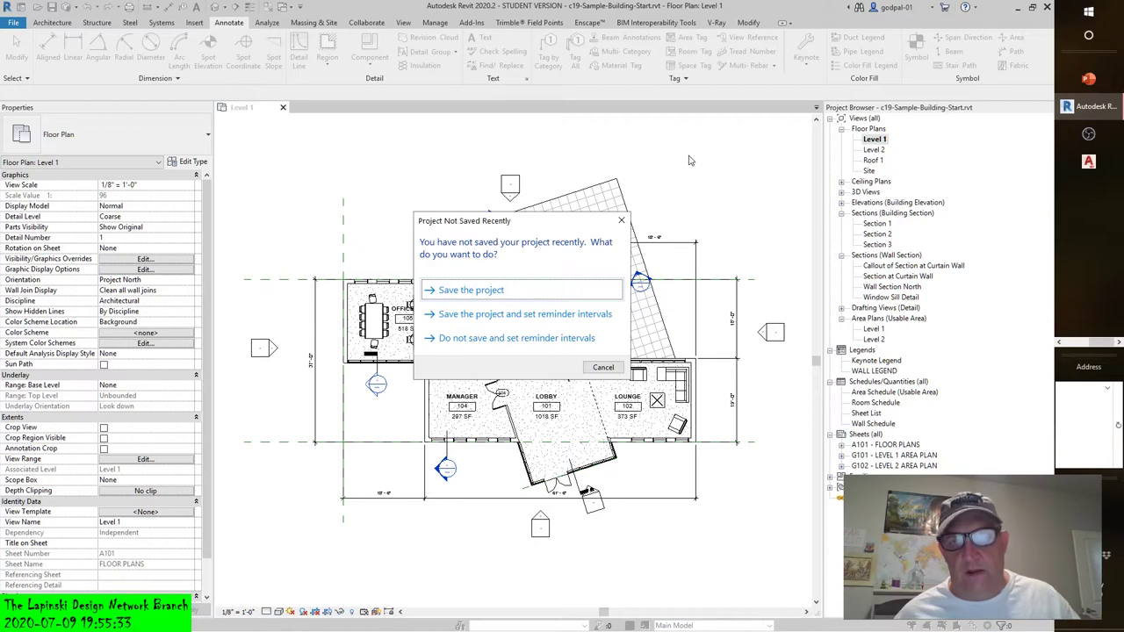
pyautogui.click(603, 367)
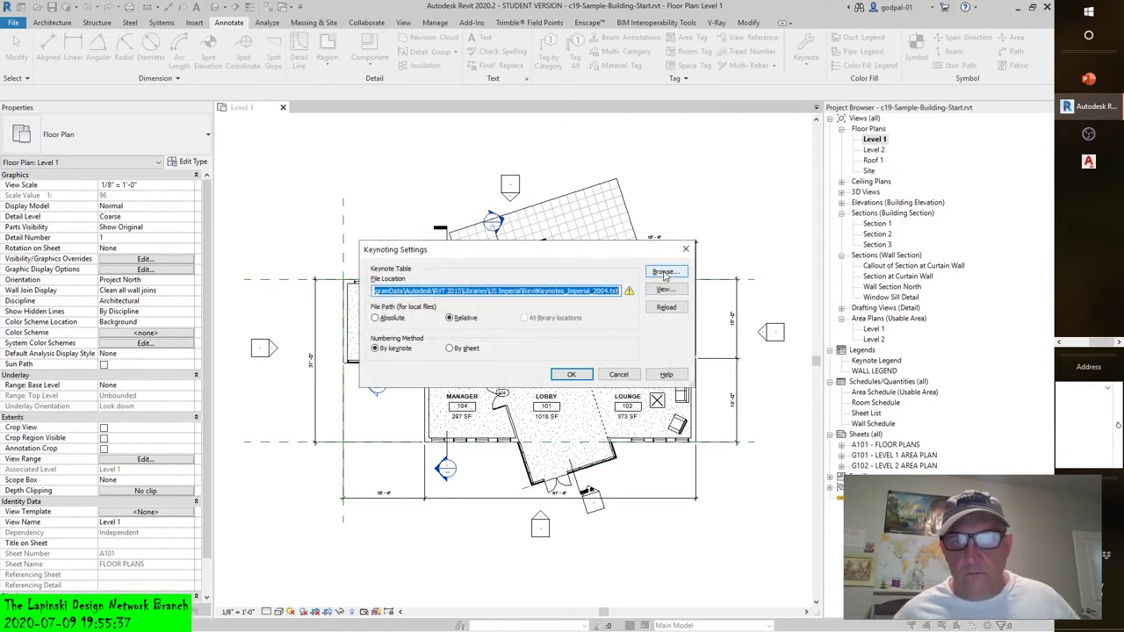
# Browse to RevitKeynotes_Imperial_2010.txt in the US Imperial folder and load it as the keynote table.
pyautogui.moveTo(630, 294)
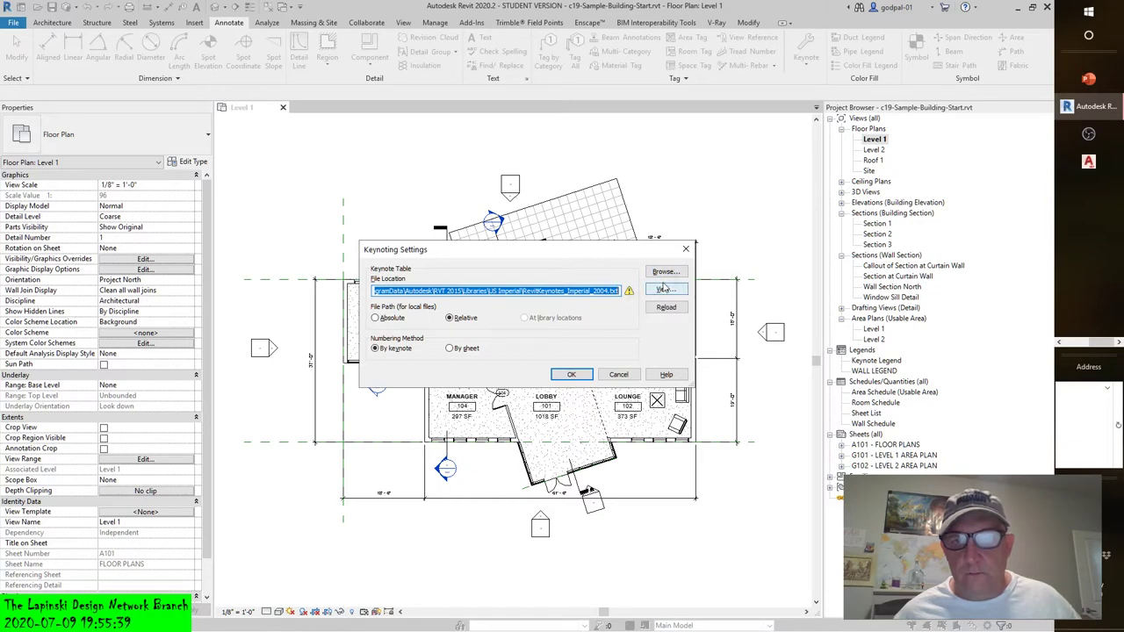
pyautogui.click(663, 274)
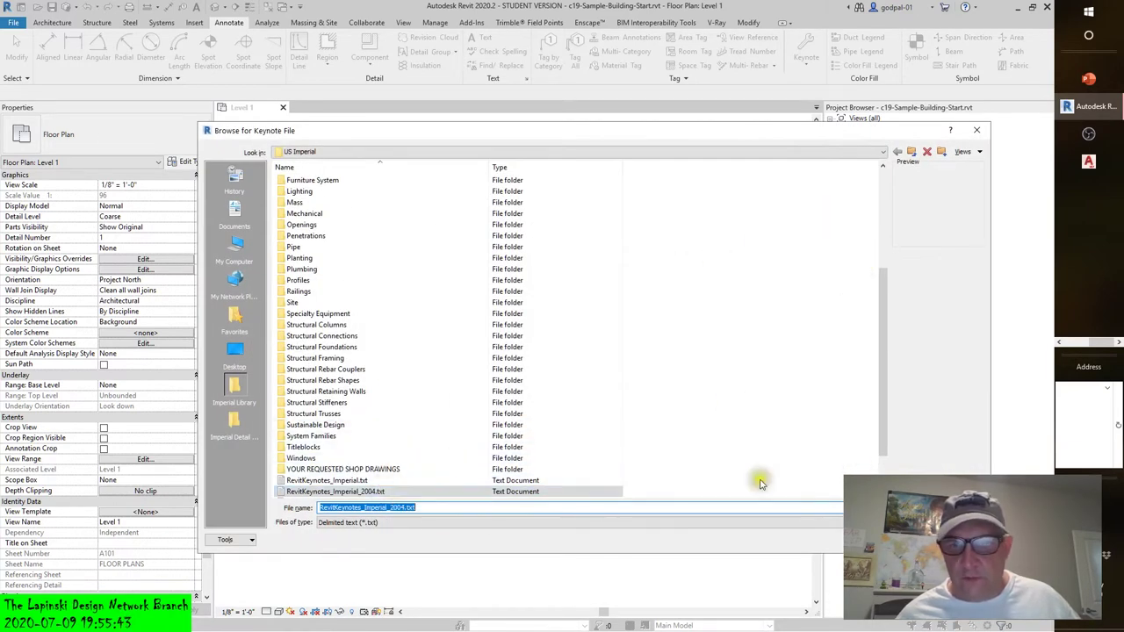
pyautogui.click(882, 471)
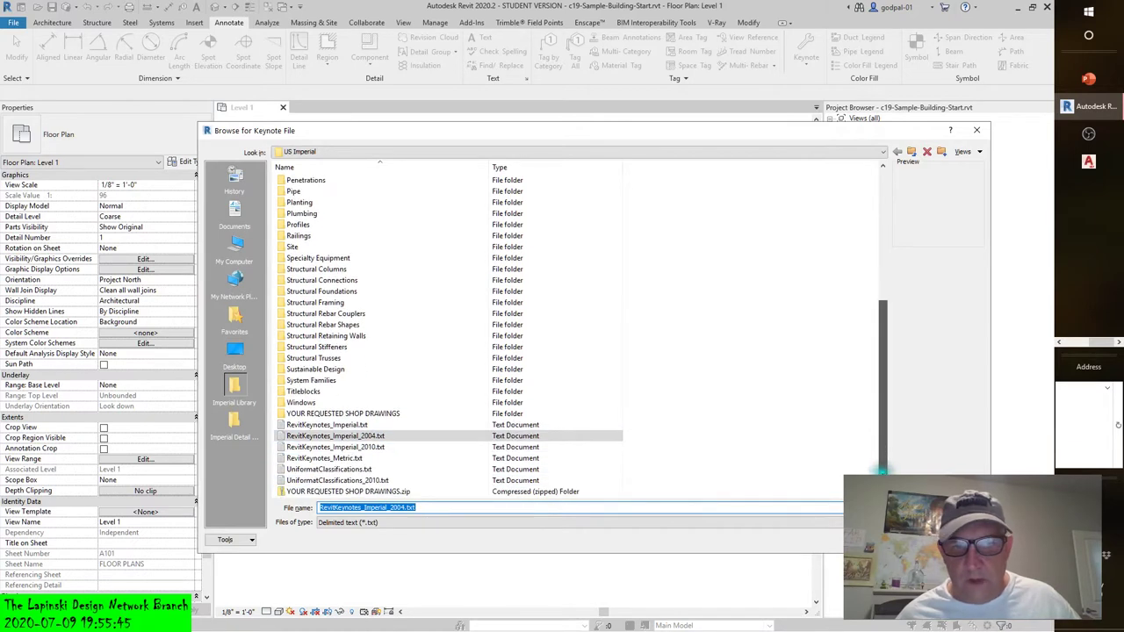
pyautogui.click(378, 447)
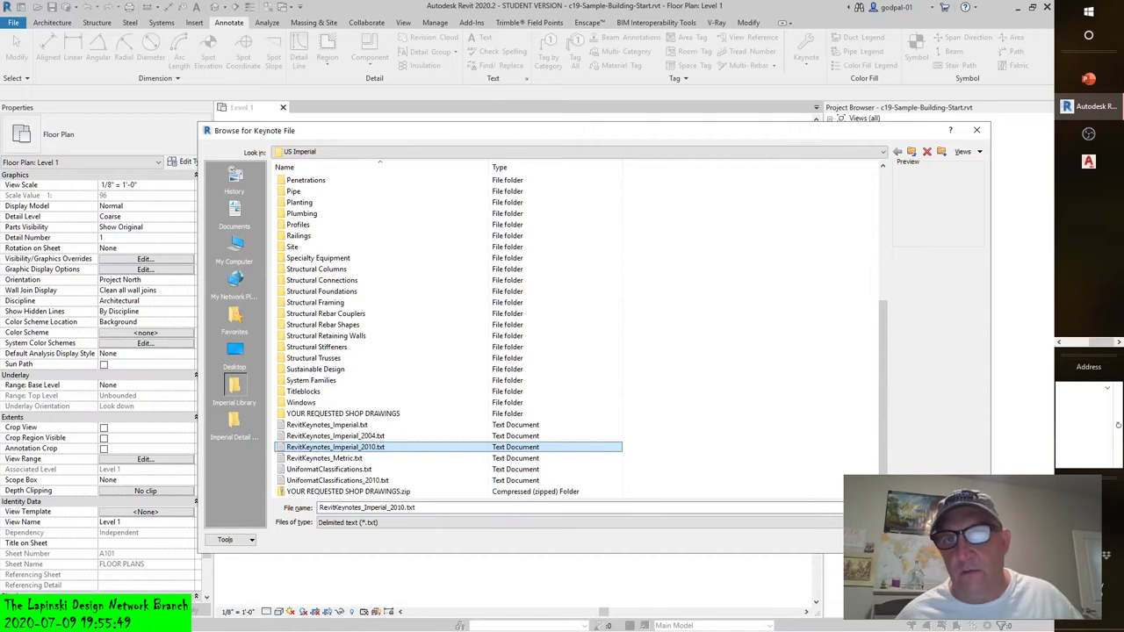
pyautogui.click(917, 508)
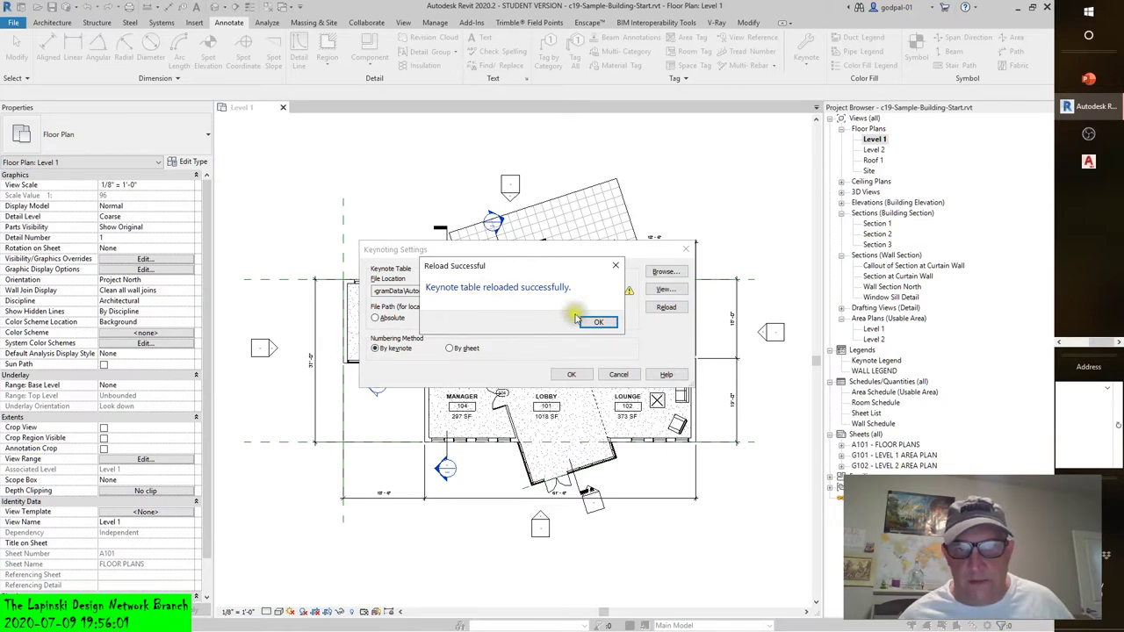
# Acknowledge the reload message, cancel Keynoting Settings, and open Revit Options from the File menu.
pyautogui.click(600, 324)
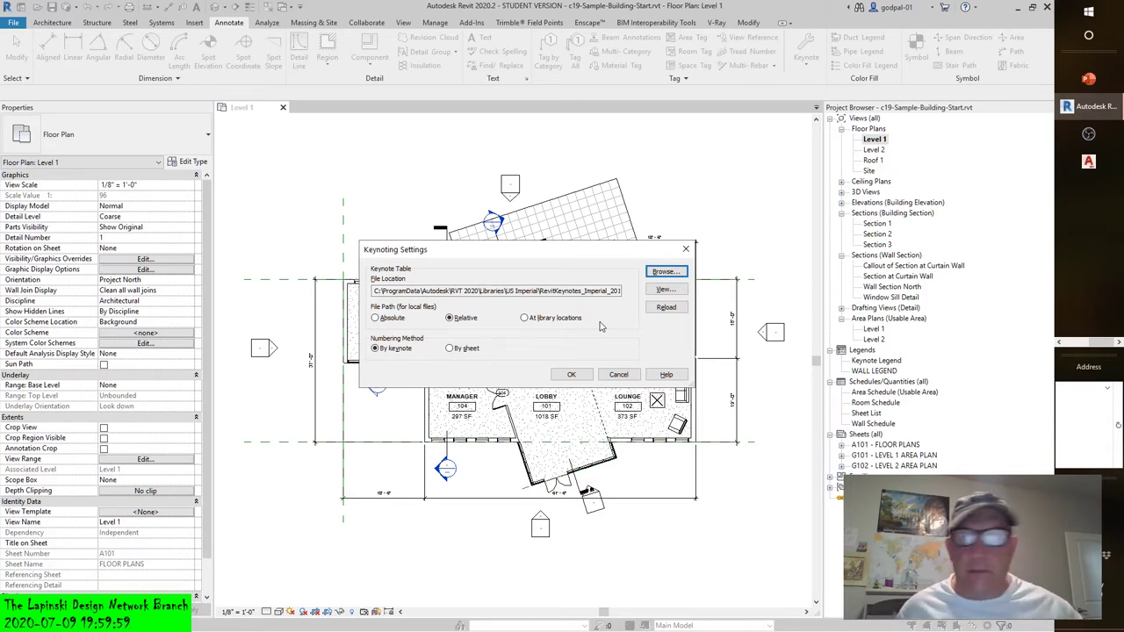
pyautogui.click(620, 374)
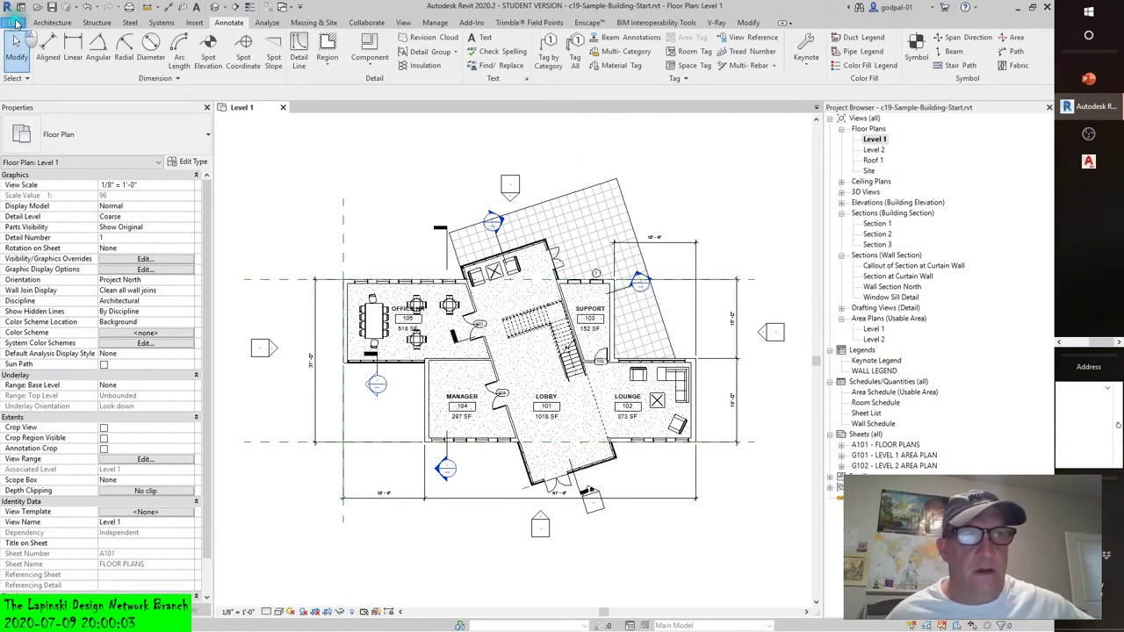
pyautogui.click(13, 22)
pyautogui.click(178, 288)
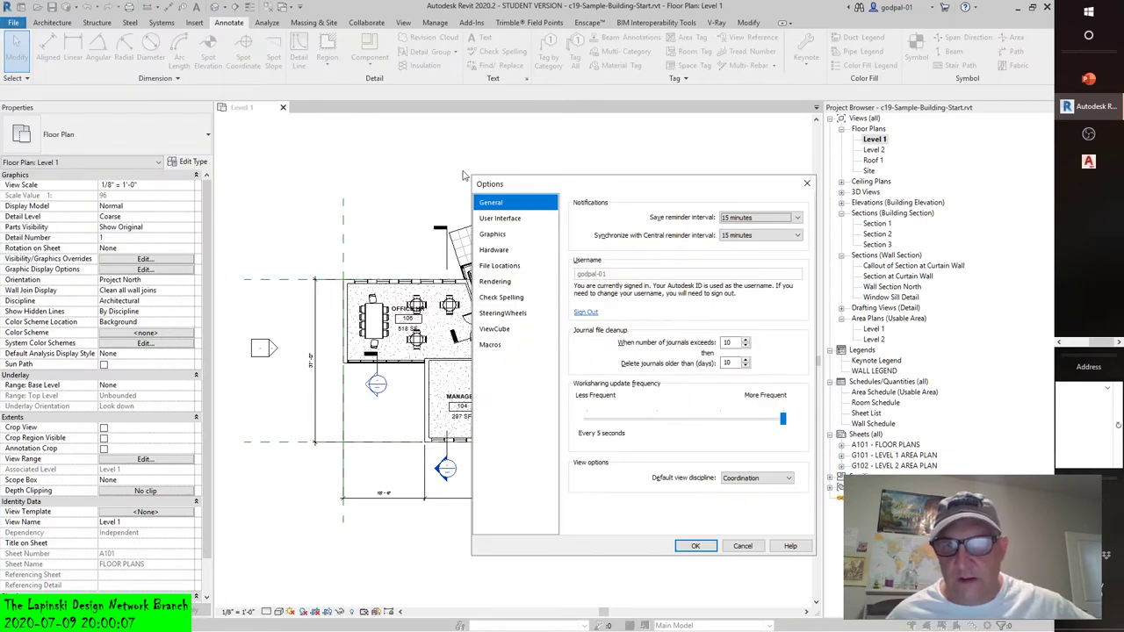
# Show the File Locations page in Options and widen the project templates Name column.
pyautogui.click(497, 217)
pyautogui.click(492, 267)
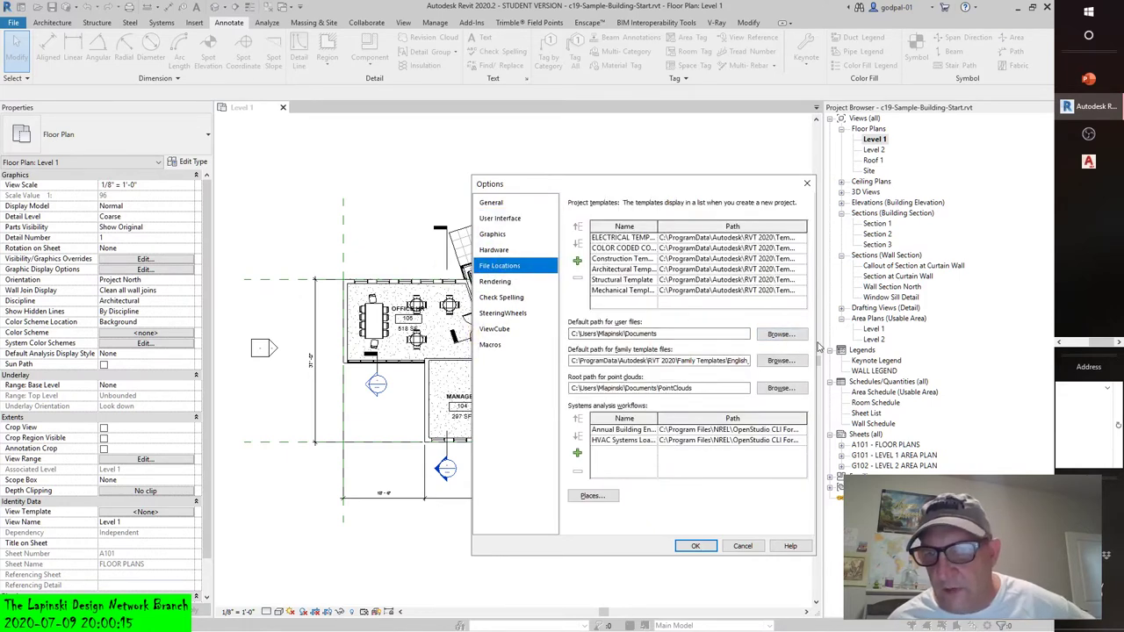
pyautogui.moveTo(686, 181); pyautogui.dragTo(552, 169)
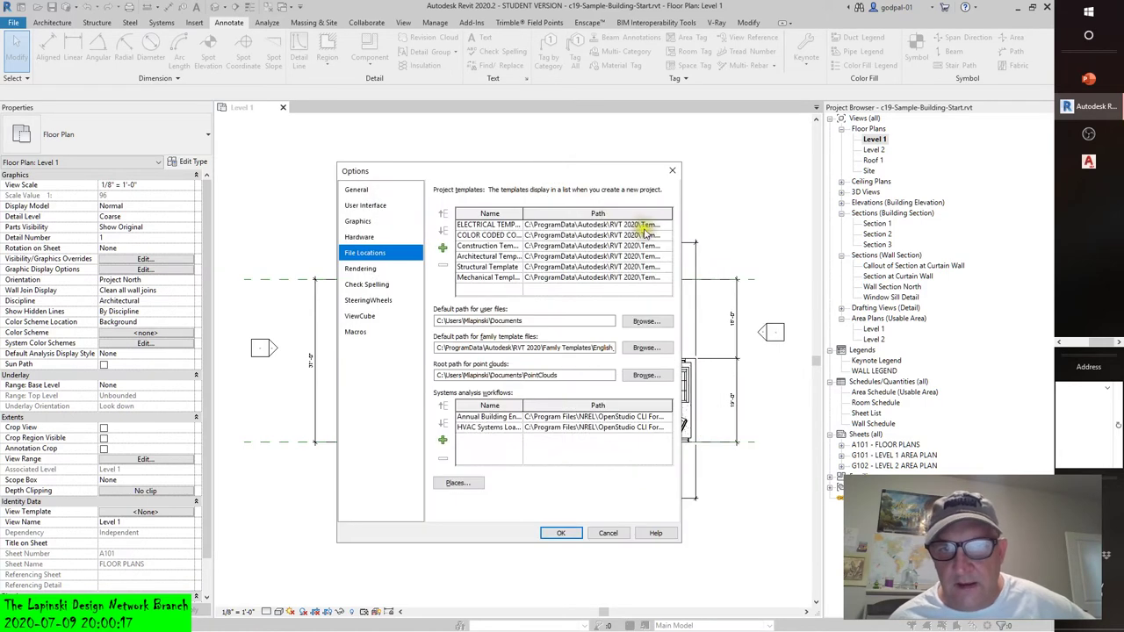
pyautogui.click(643, 225)
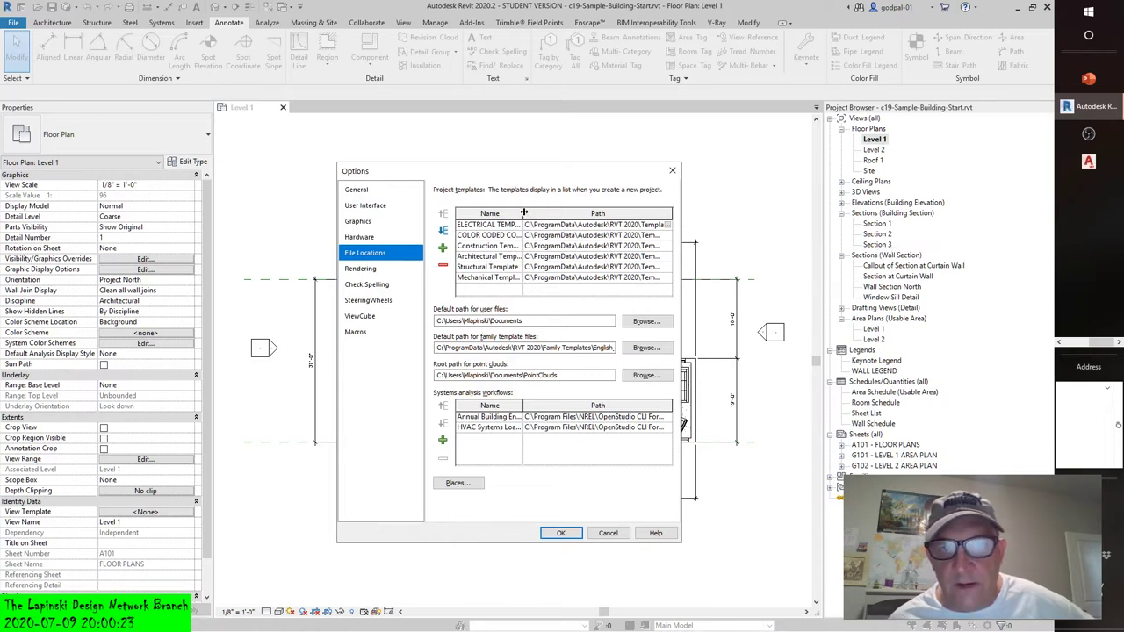
pyautogui.moveTo(523, 213); pyautogui.dragTo(551, 213)
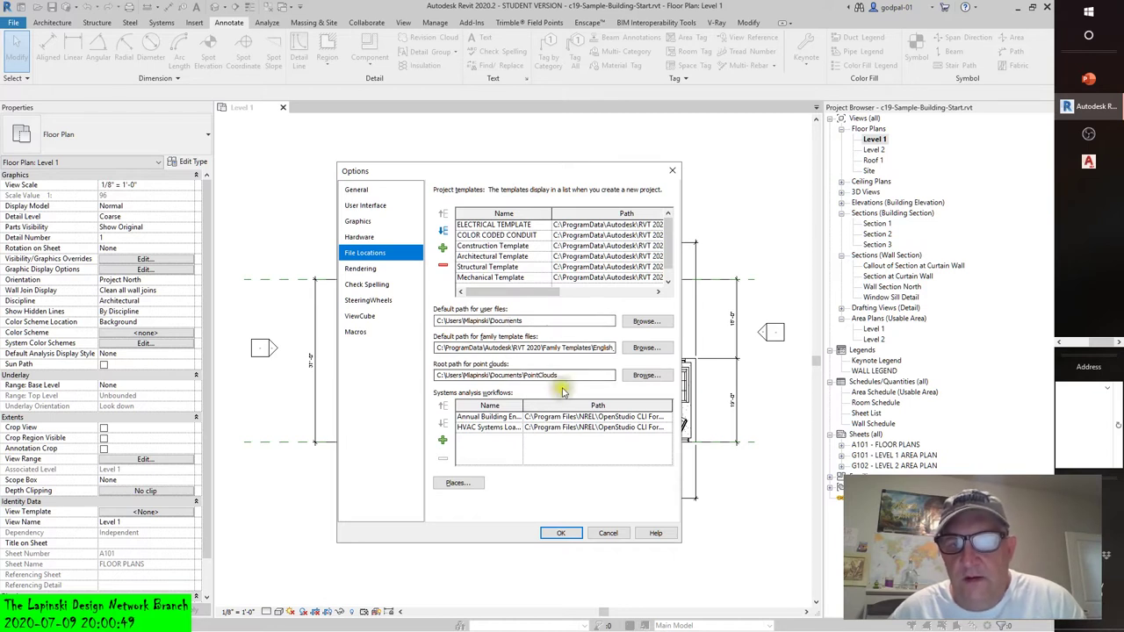
# Inspect the PointClouds path and open the Places list of library paths.
pyautogui.doubleClick(532, 374)
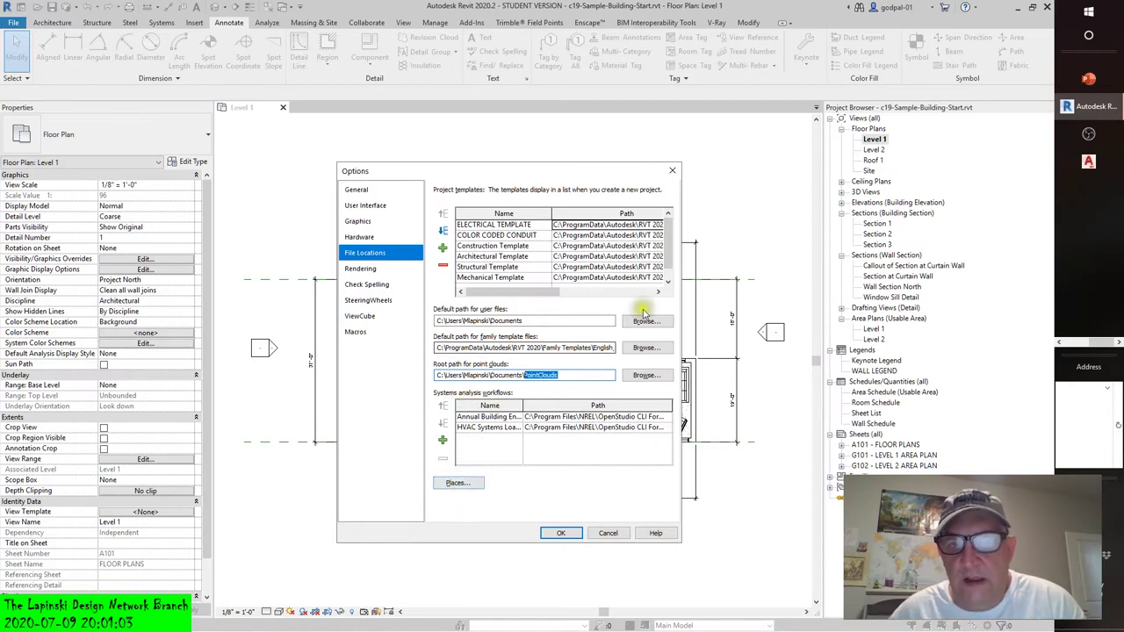
pyautogui.click(669, 261)
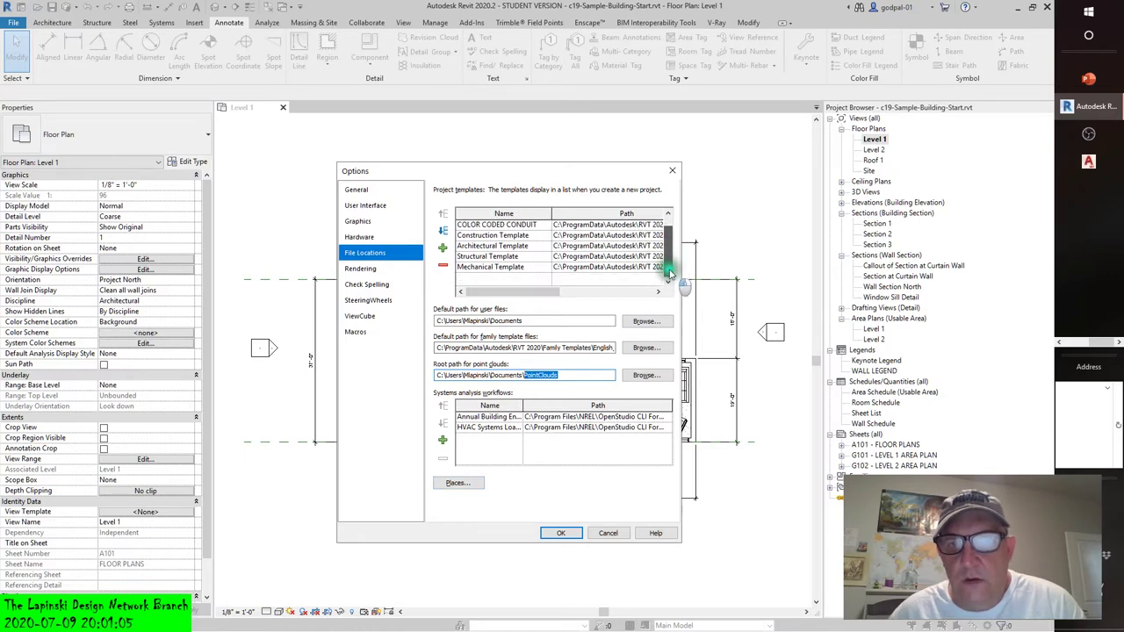
pyautogui.click(456, 484)
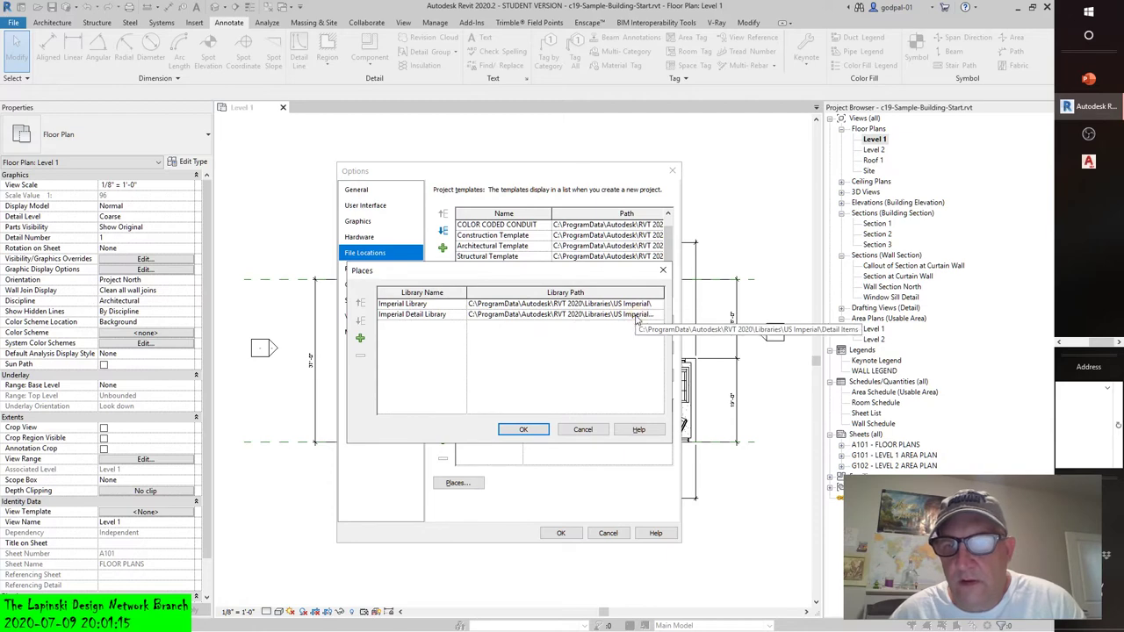
# Review the library Places, then close Places and Options without changes.
pyautogui.moveTo(459, 274); pyautogui.dragTo(472, 337)
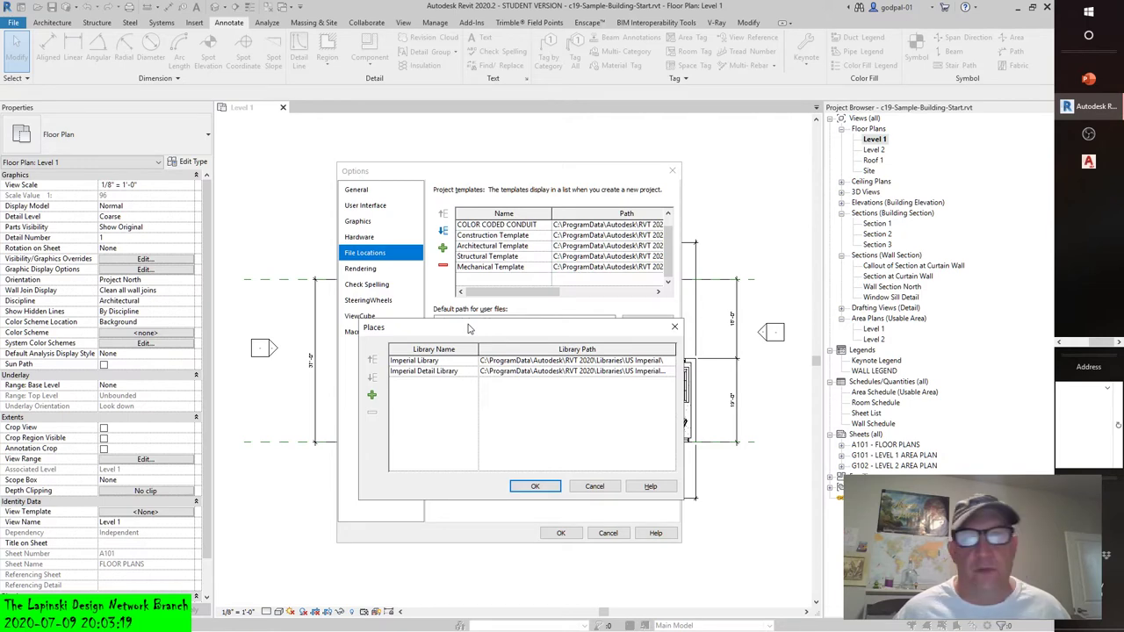
pyautogui.click(592, 486)
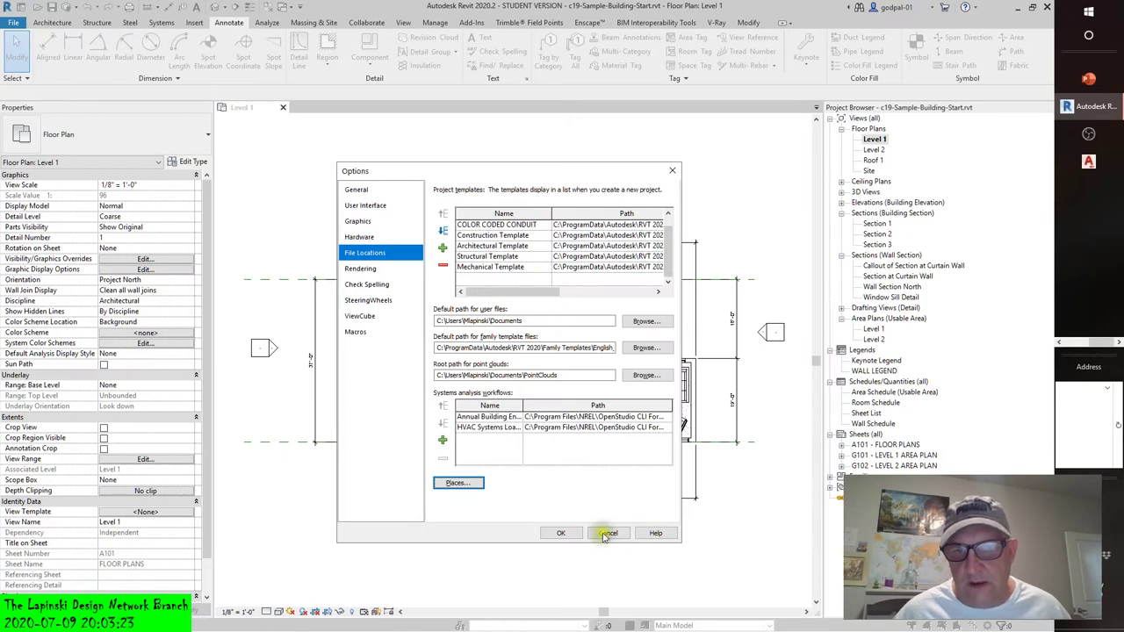
pyautogui.click(606, 533)
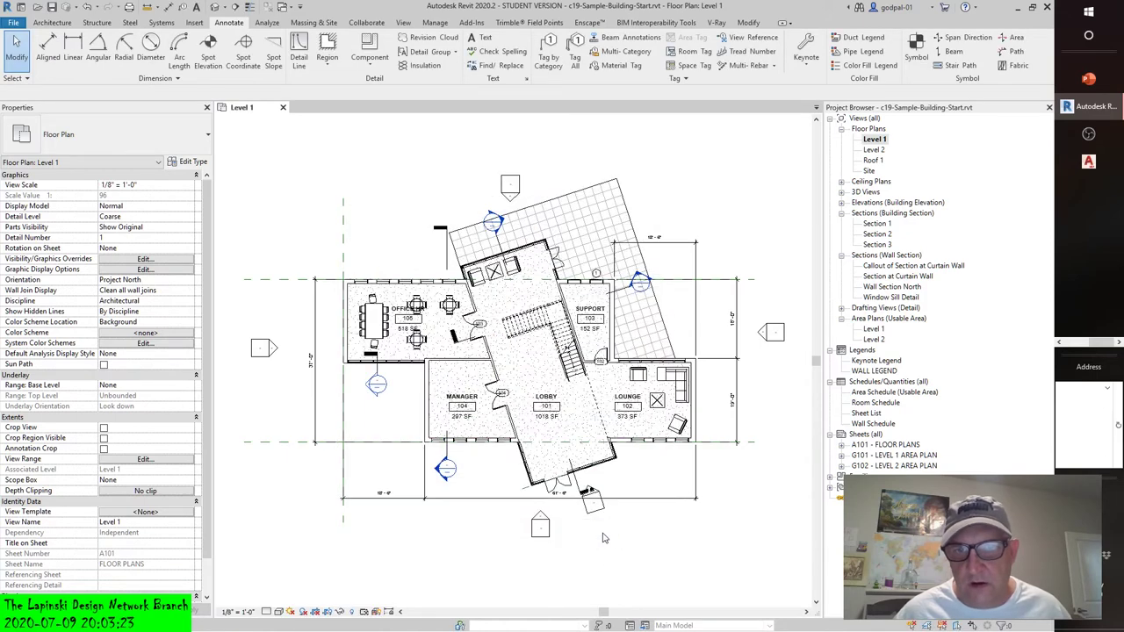
pyautogui.click(802, 63)
# In Keynoting Settings, set the keynote file path type to Relative.
pyautogui.click(834, 154)
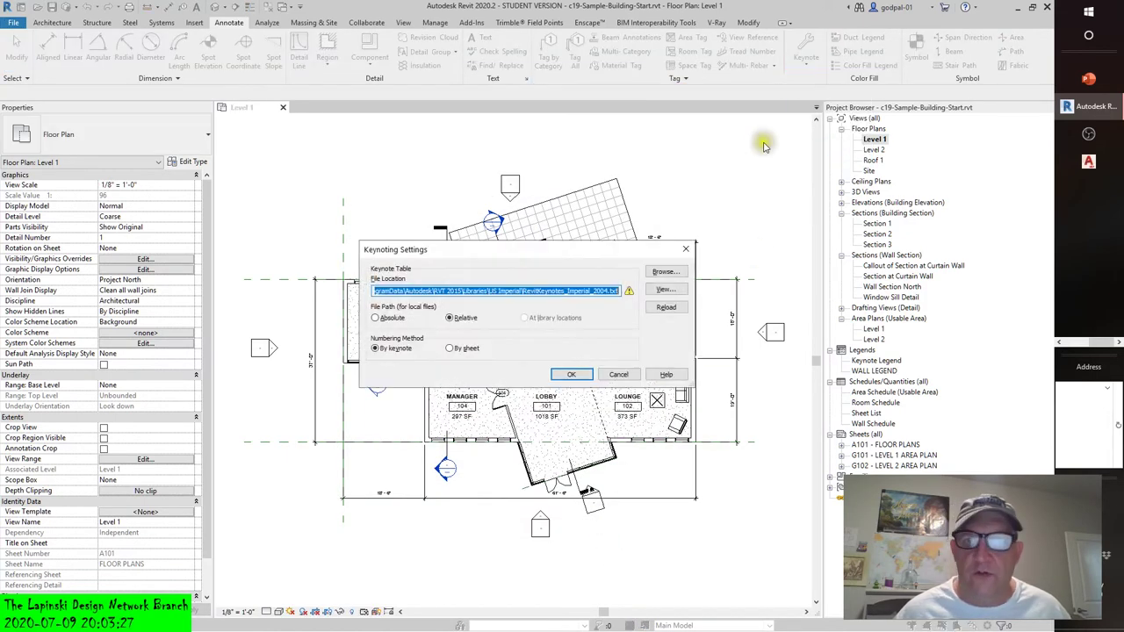
pyautogui.click(376, 317)
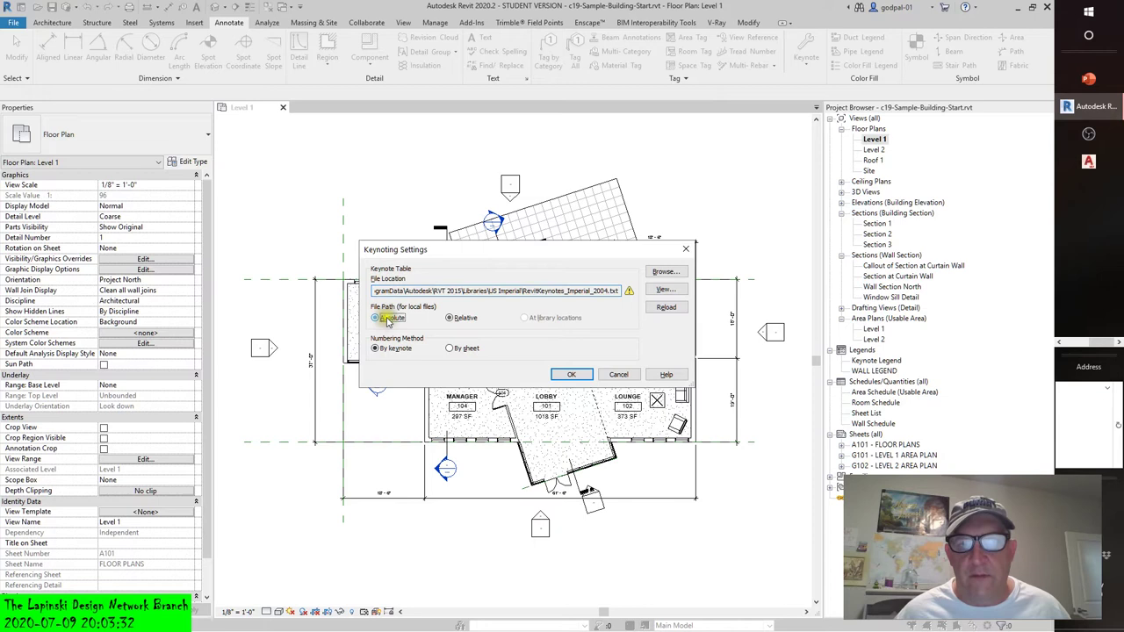
pyautogui.click(449, 318)
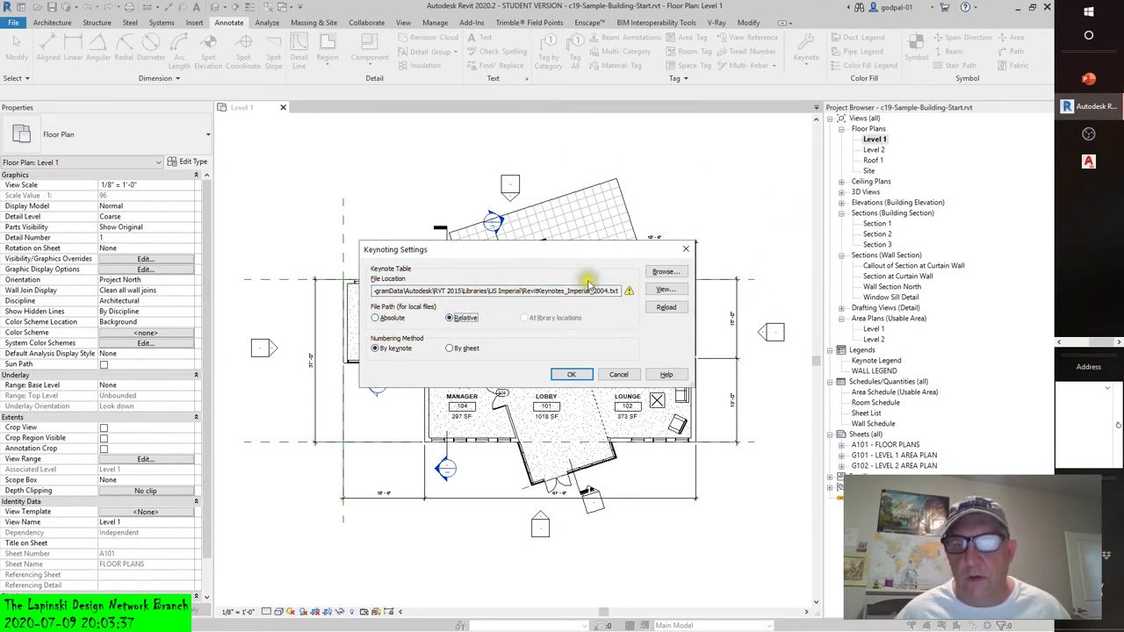
# Select RevitKeynotes_Imperial_2010.txt as the keynote table and dismiss the success message.
pyautogui.click(664, 271)
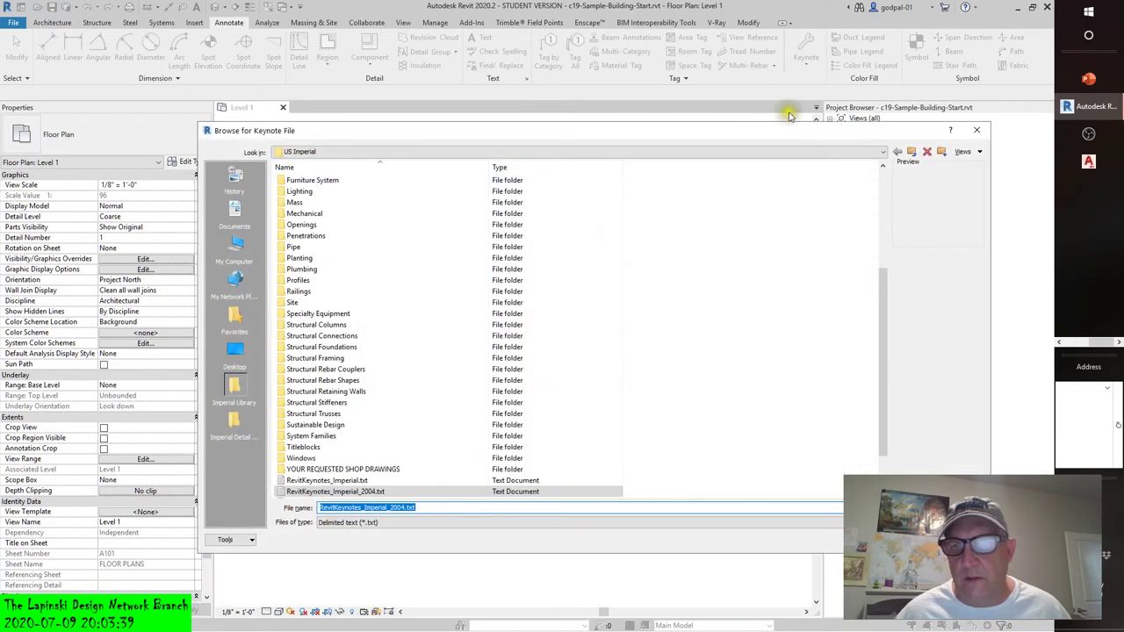
pyautogui.scroll(-2, 432, 426)
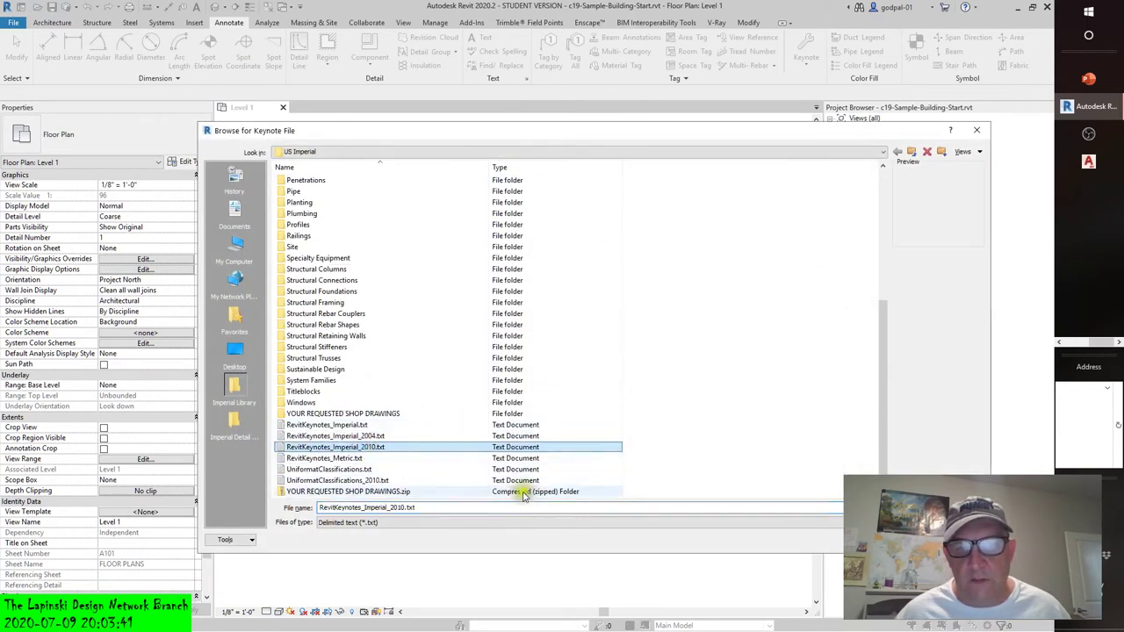
pyautogui.press('Return')
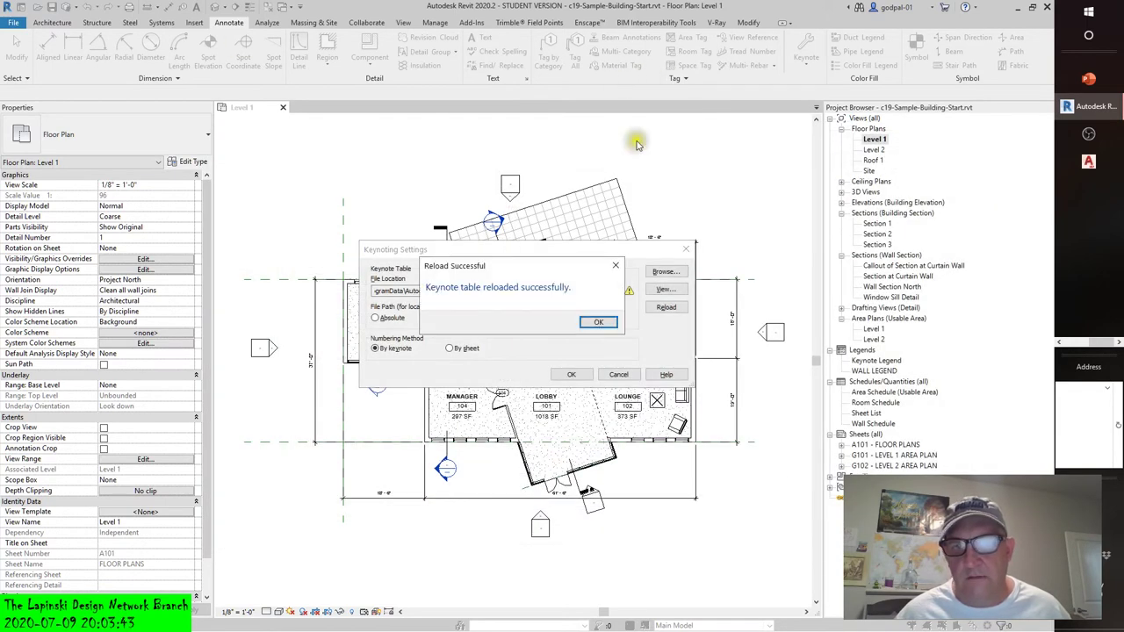
pyautogui.click(596, 323)
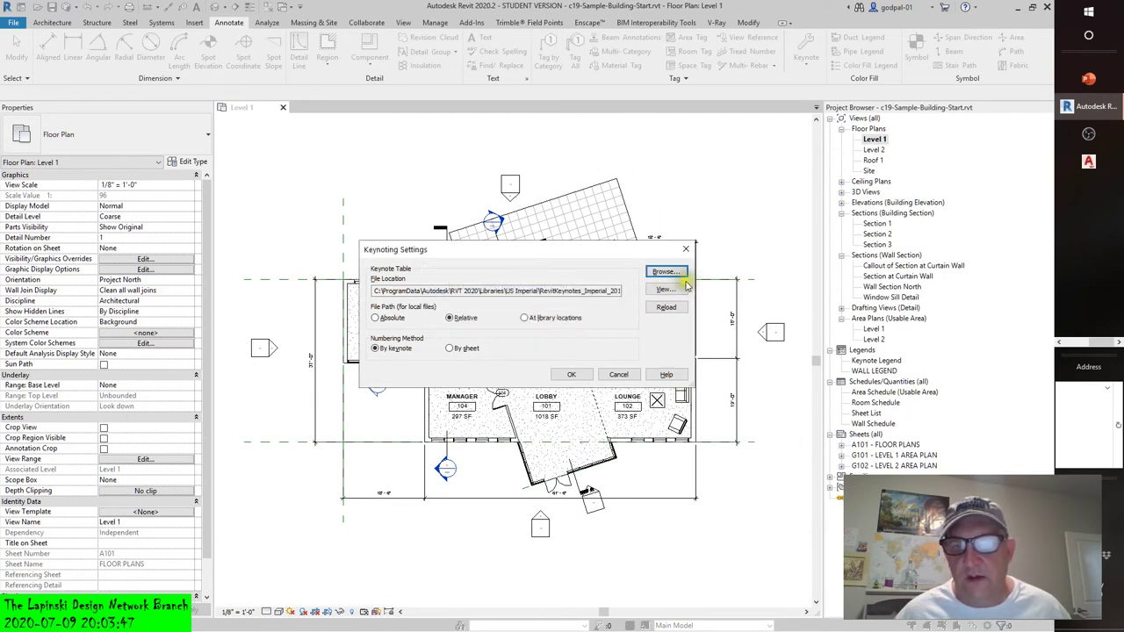
# Reload the keynote table, acknowledge the success message, and confirm the settings with OK.
pyautogui.click(666, 306)
pyautogui.click(597, 323)
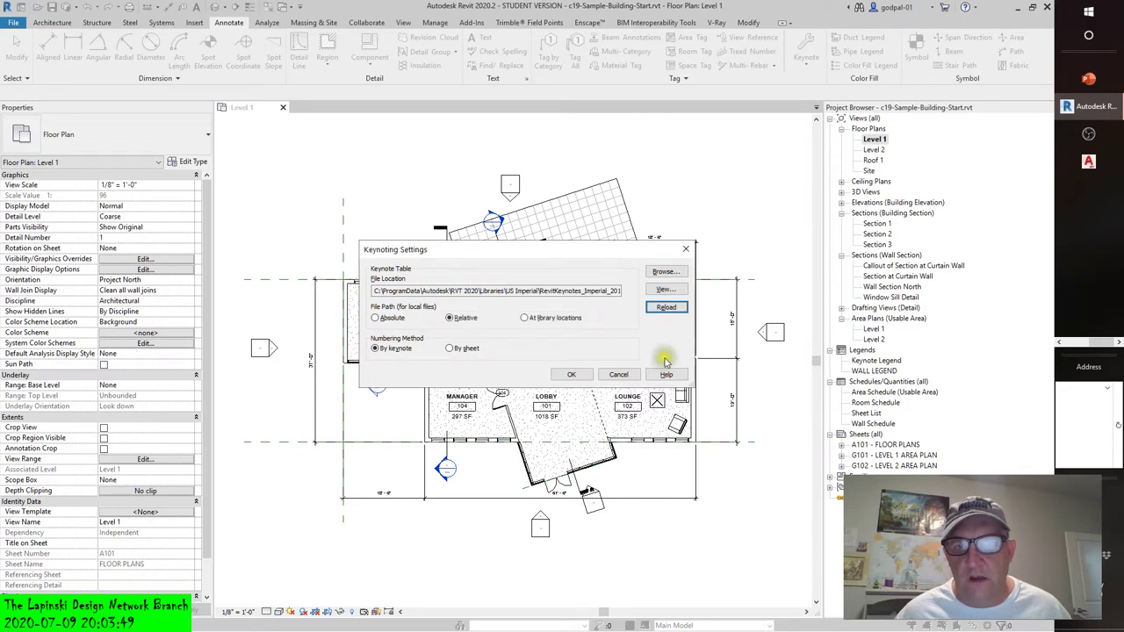
pyautogui.click(575, 375)
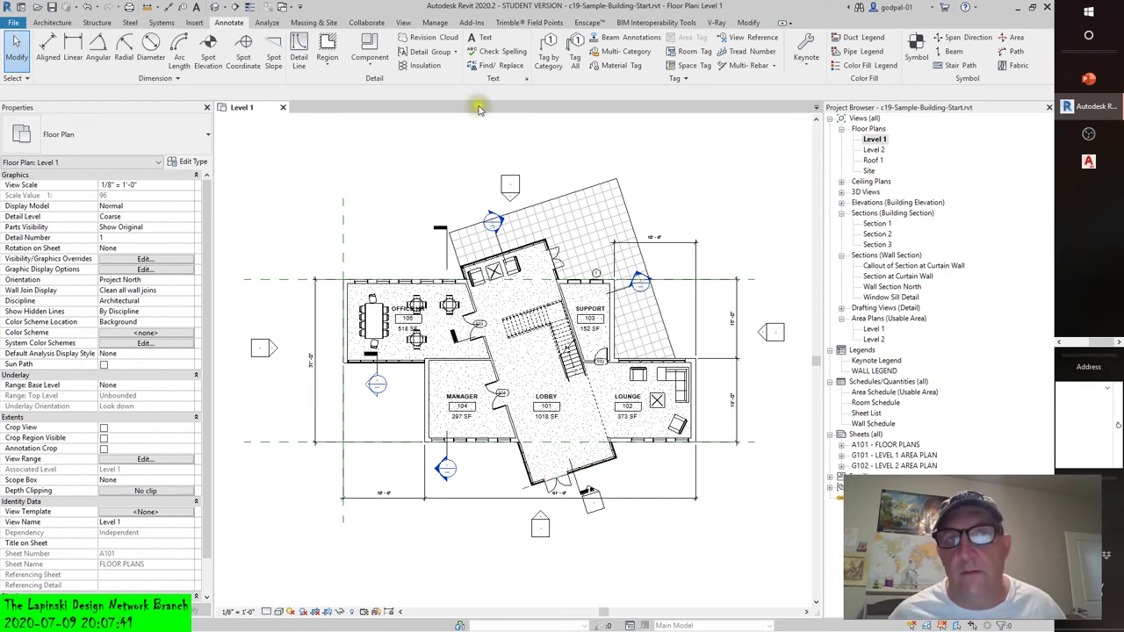
# Switch the ribbon to the Collaborate tab over the Level 1 floor plan.
pyautogui.click(364, 23)
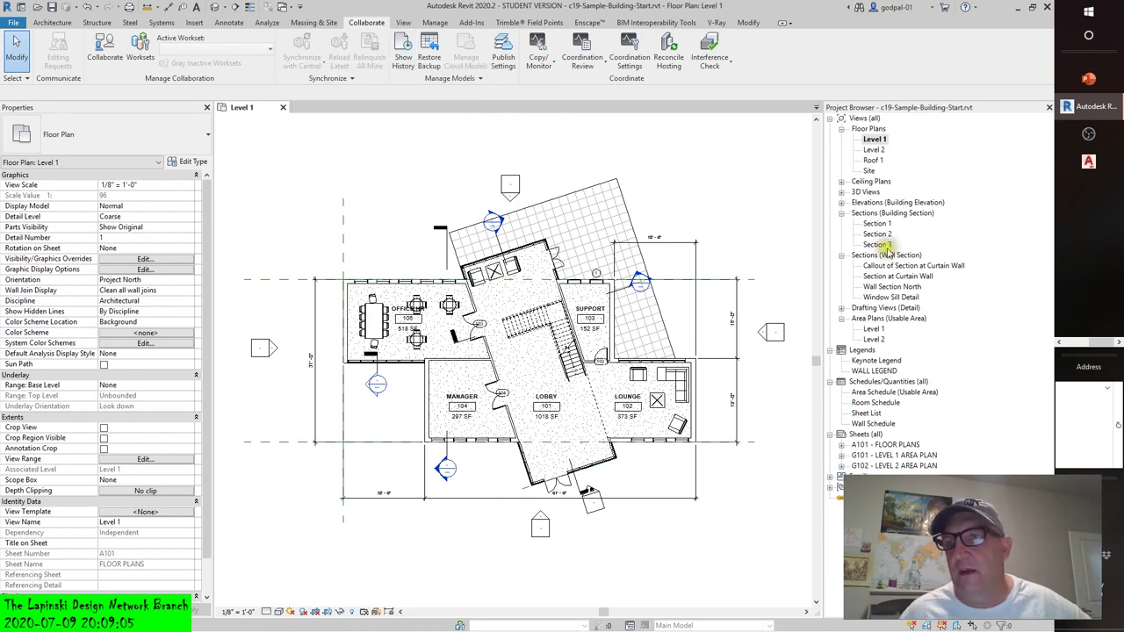
pyautogui.click(1078, 342)
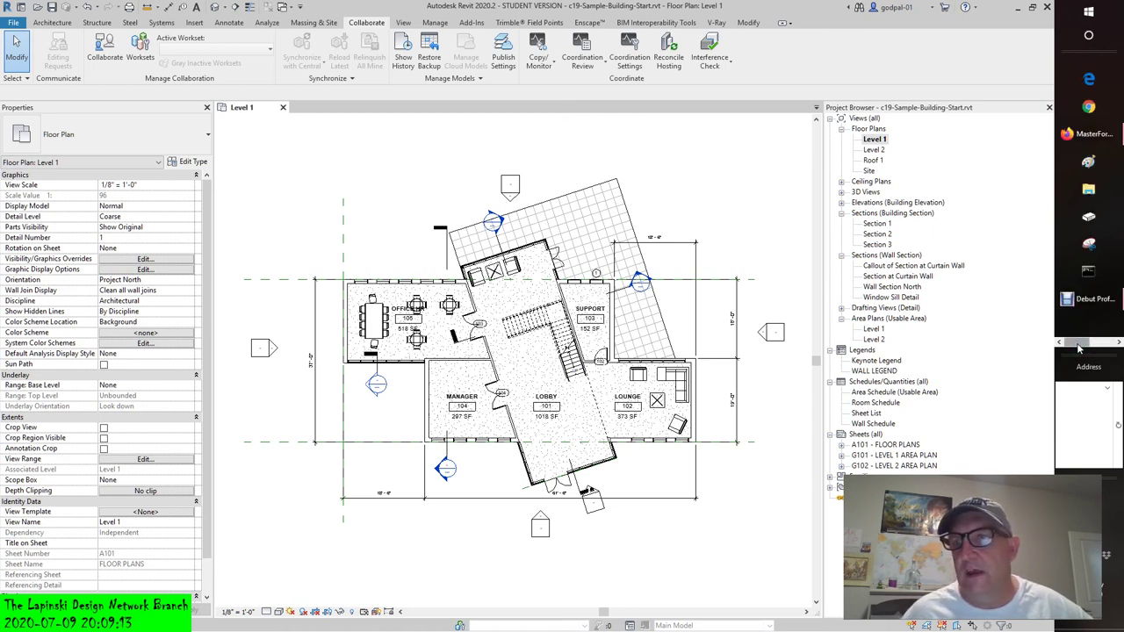